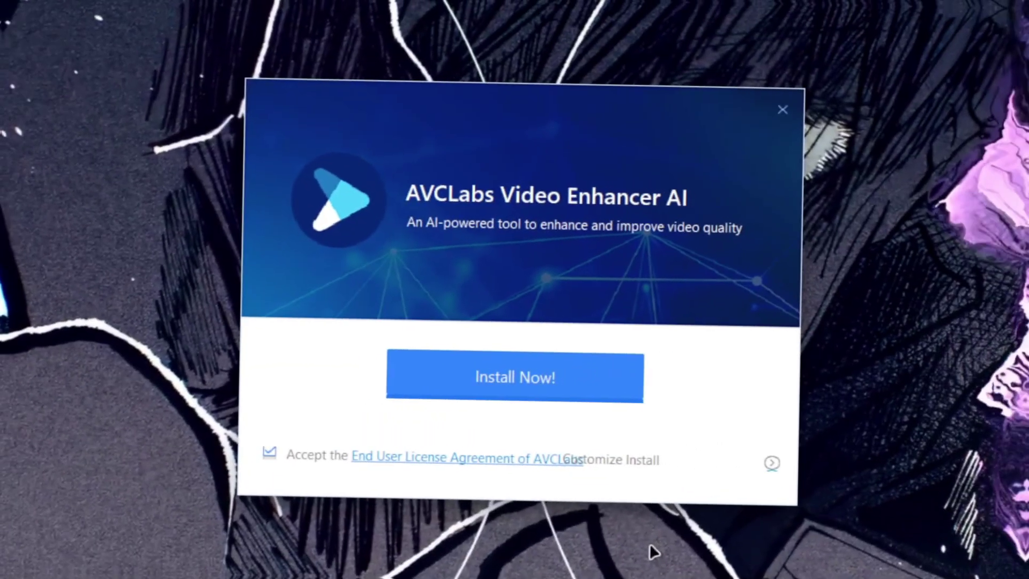
Step: Run the AVCLabs installer with Install Now until it reports Install Completed
{"action": "left_click", "coordinate": [491, 389]}
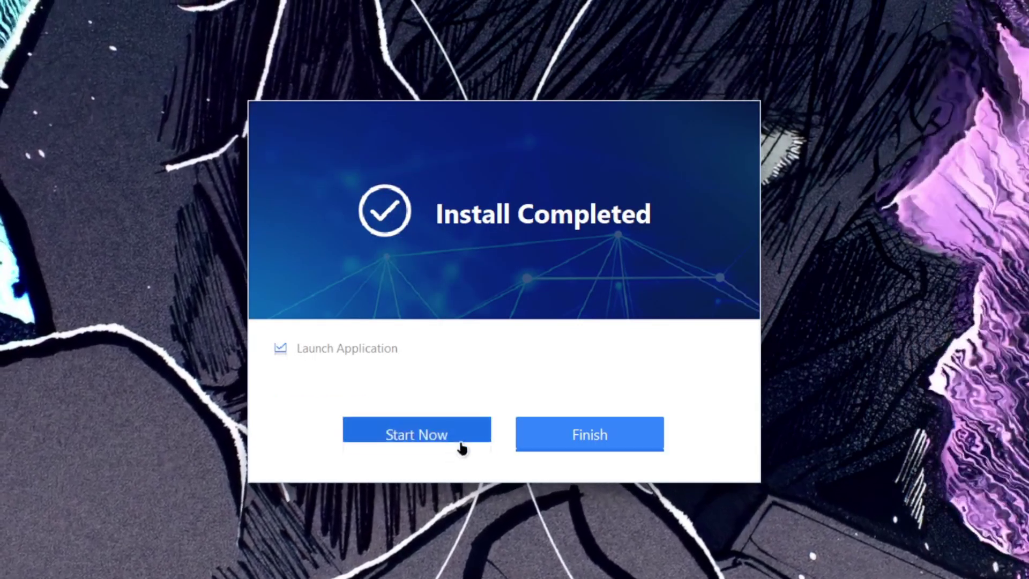
Step: Launch the program, dismiss the trial prompt and check the licence registration form
{"action": "left_click", "coordinate": [462, 448]}
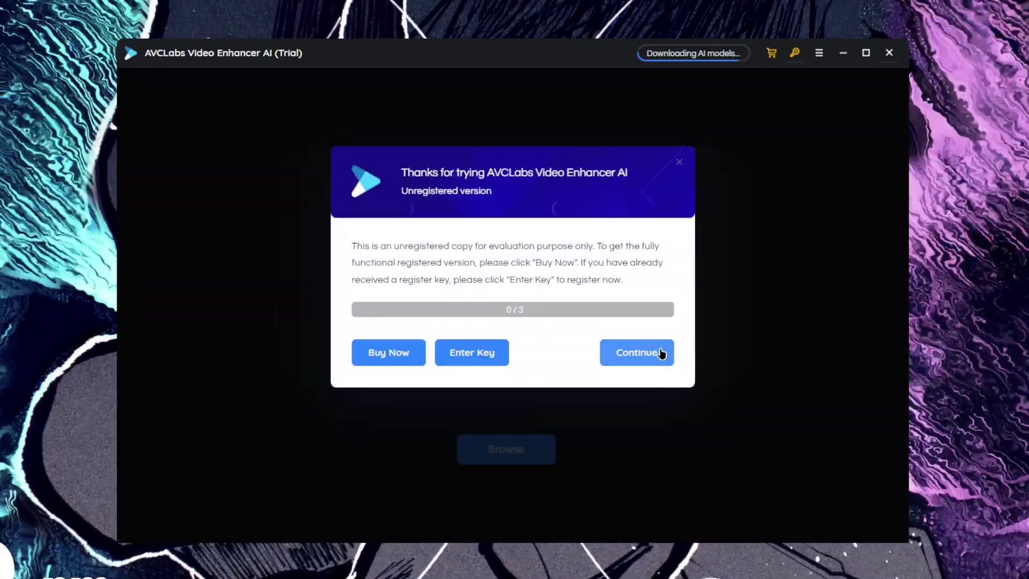
{"action": "left_click", "coordinate": [662, 354]}
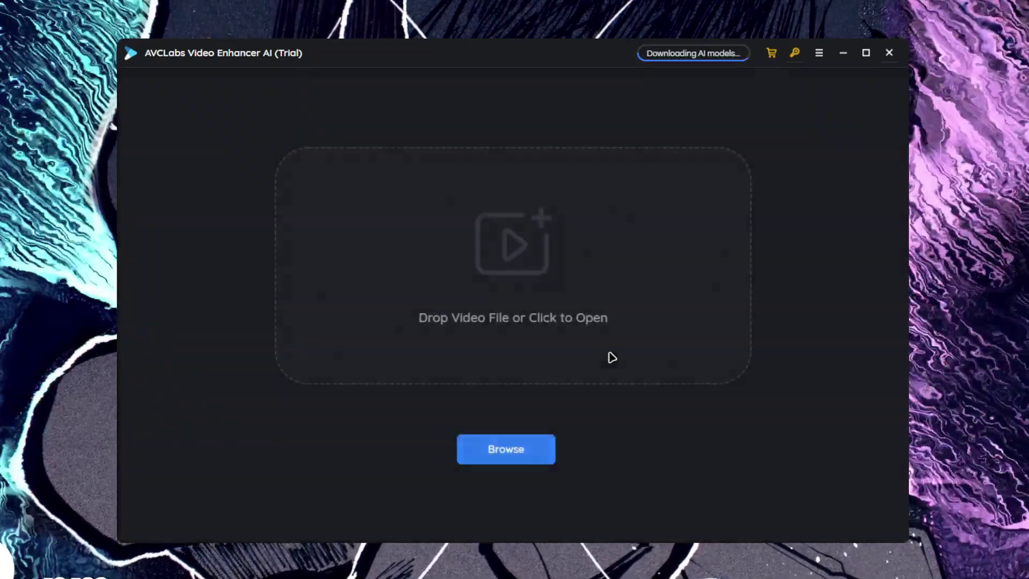
{"action": "left_click", "coordinate": [796, 56]}
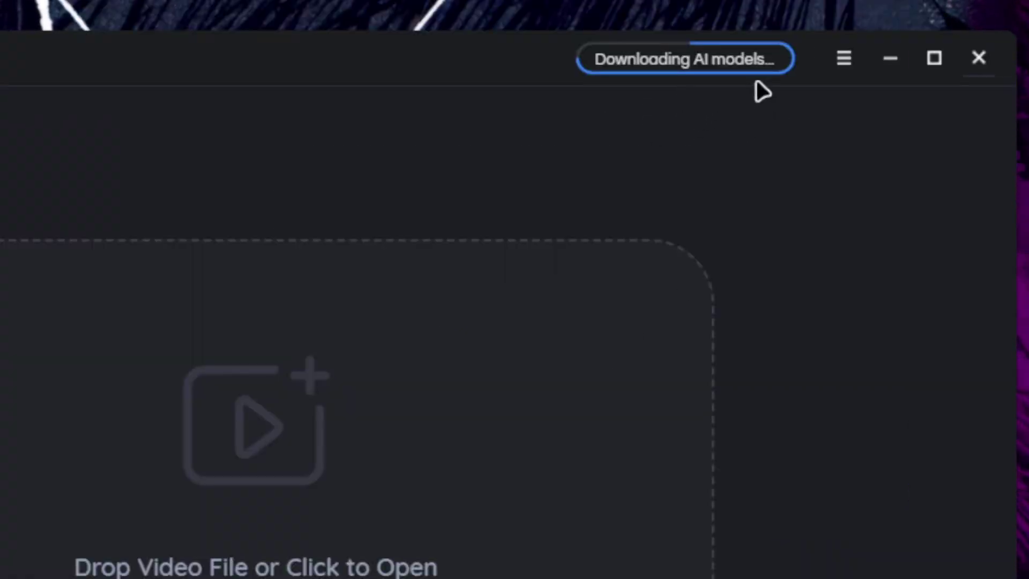
Step: Load the screen recording and crop it to the 1080-pixel-wide gameplay strip
{"action": "left_click", "coordinate": [226, 449]}
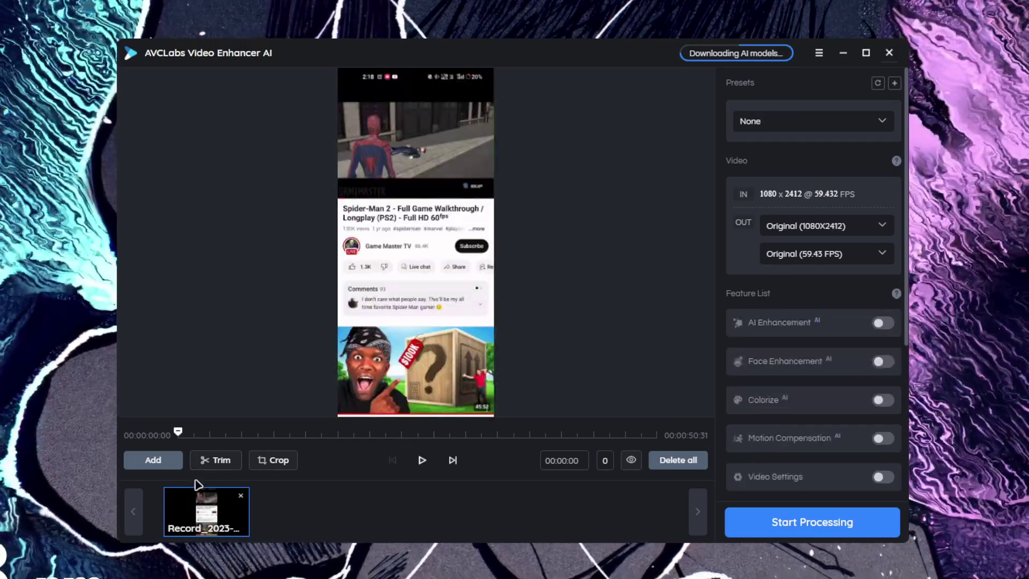
{"action": "left_click", "coordinate": [261, 471]}
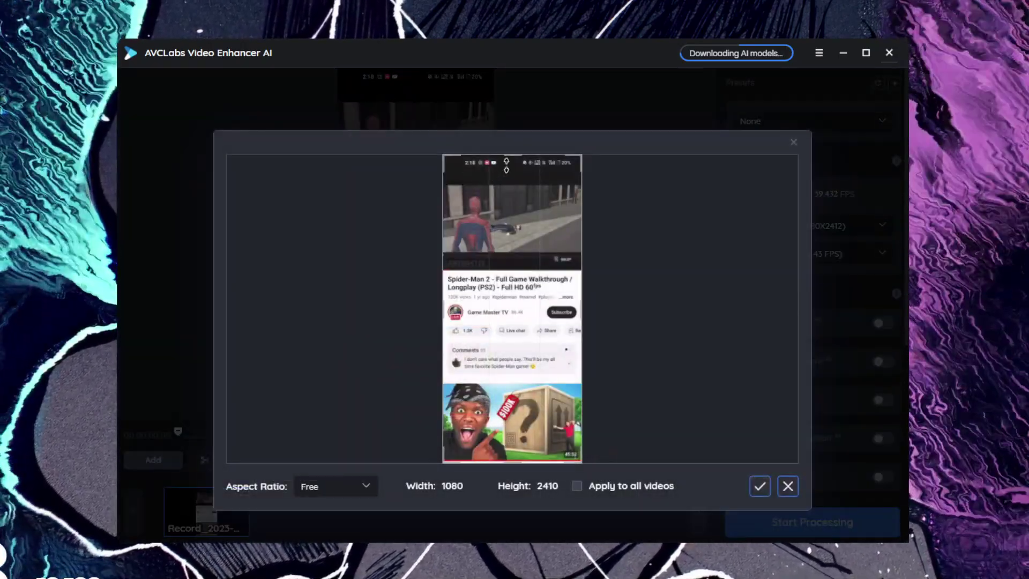
{"action": "left_click_drag", "start_coordinate": [511, 160], "coordinate": [521, 187]}
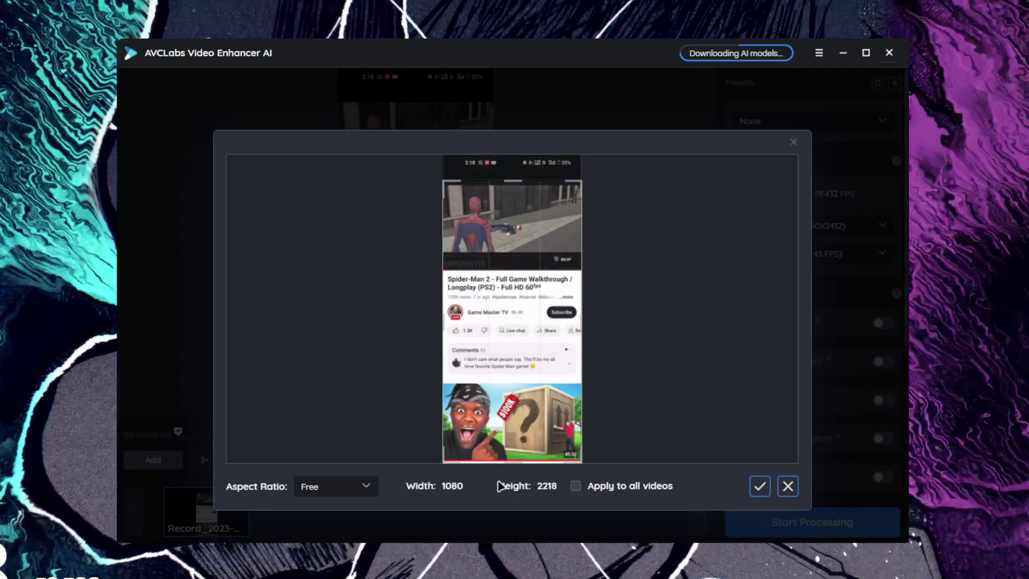
{"action": "left_click_drag", "start_coordinate": [513, 467], "coordinate": [552, 254]}
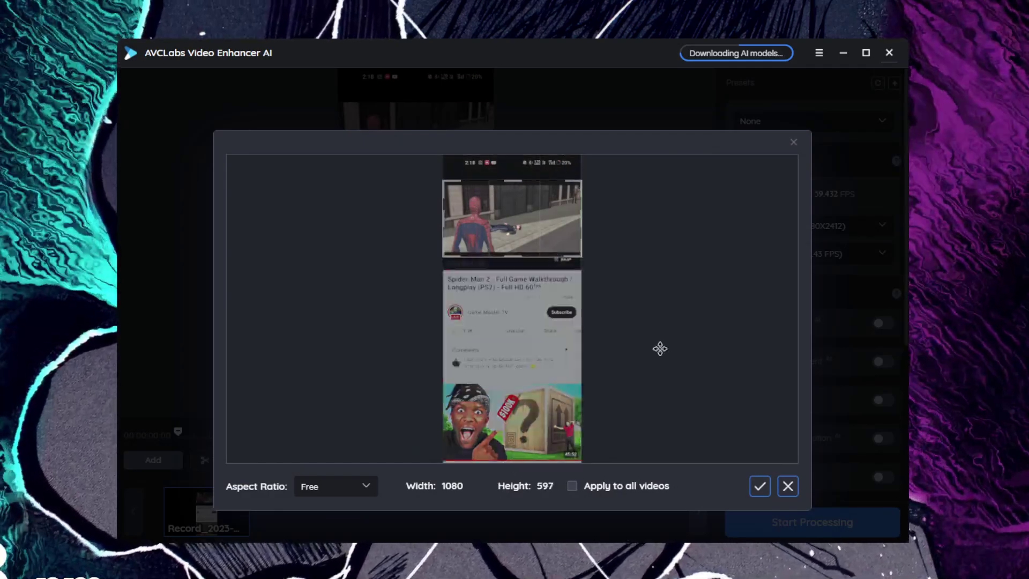
{"action": "left_click", "coordinate": [760, 485]}
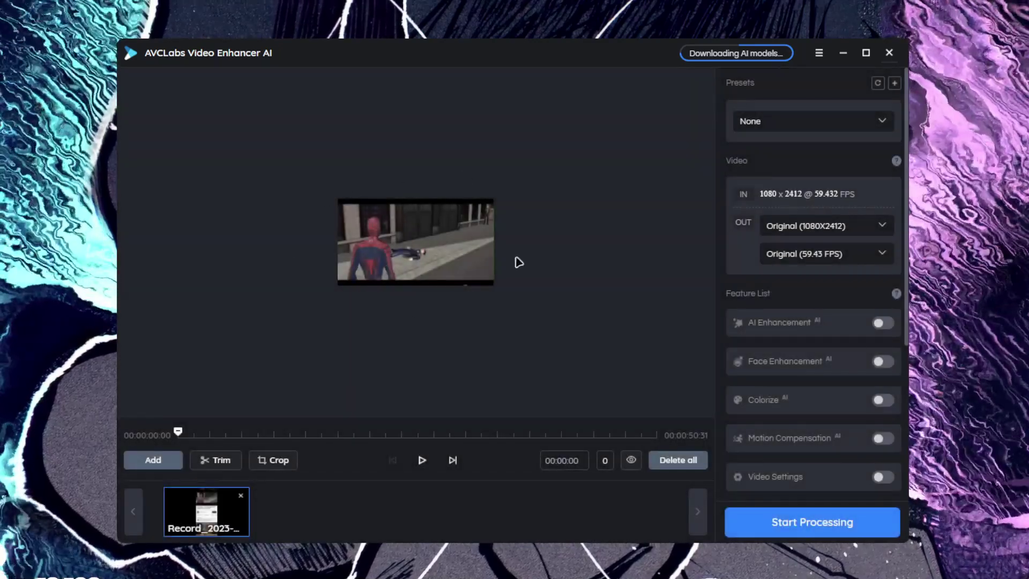
Step: Cancel the Trim view without changes and bring up the enhancement presets list
{"action": "left_click", "coordinate": [215, 460]}
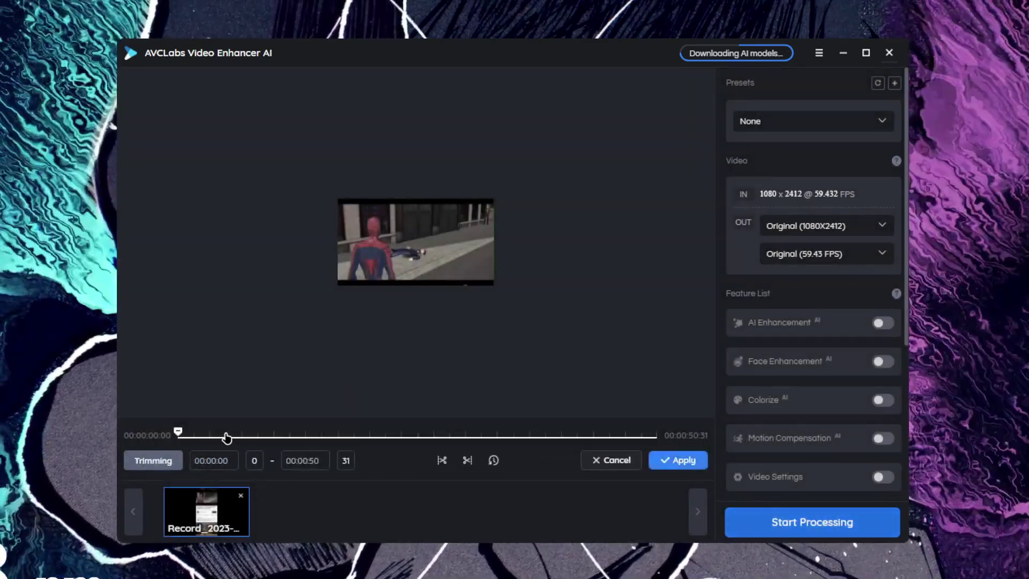
{"action": "left_click", "coordinate": [609, 464]}
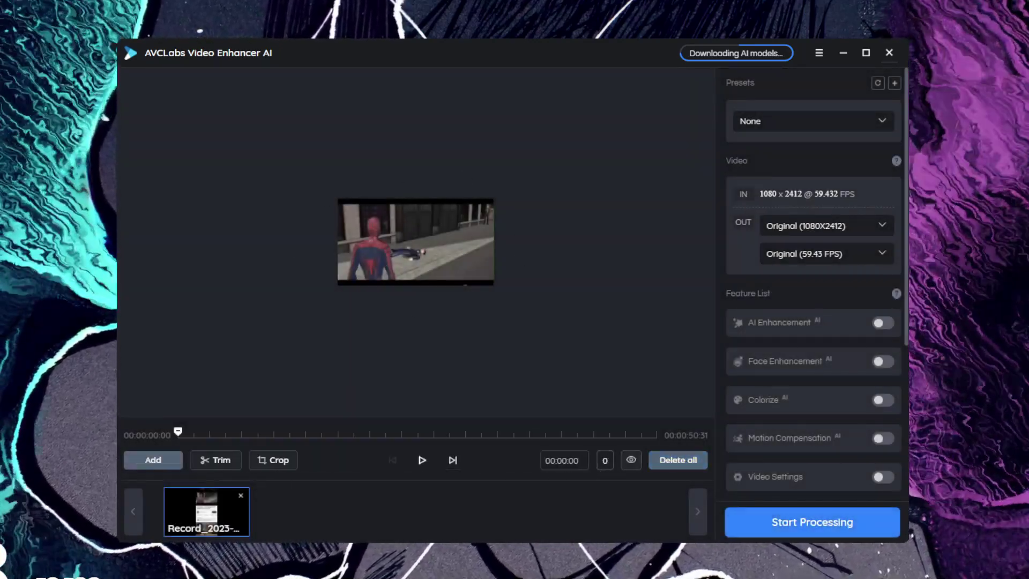
{"action": "left_click", "coordinate": [748, 127]}
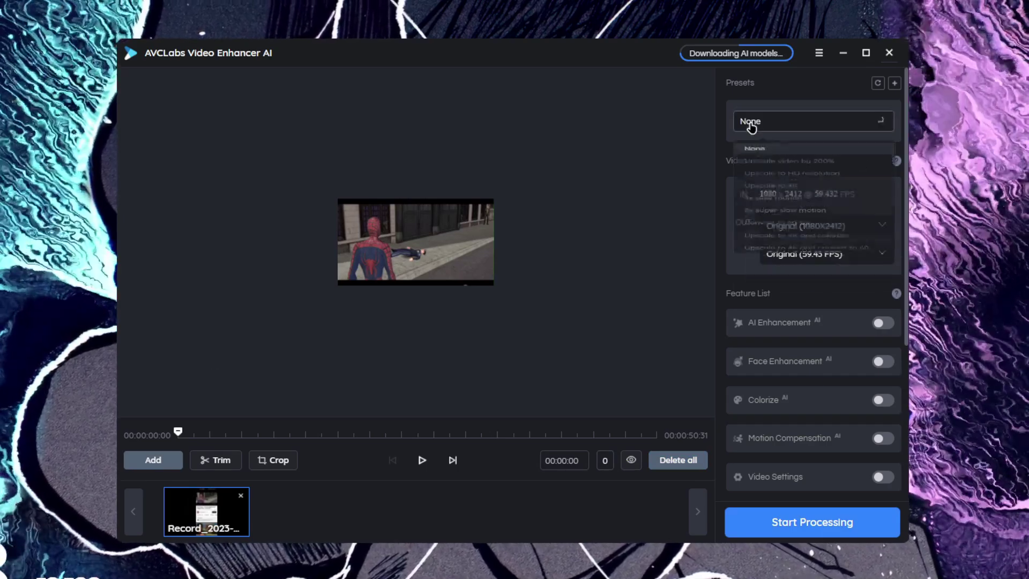
Step: Start a new custom preset, discard it, and return to the presets list
{"action": "left_click", "coordinate": [895, 84]}
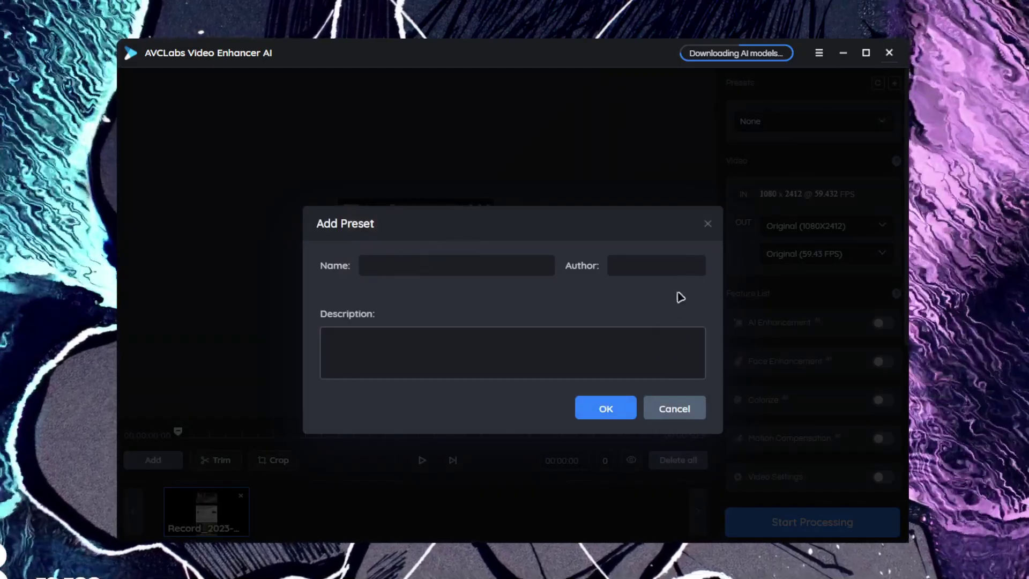
{"action": "left_click", "coordinate": [706, 227]}
{"action": "left_click", "coordinate": [804, 121]}
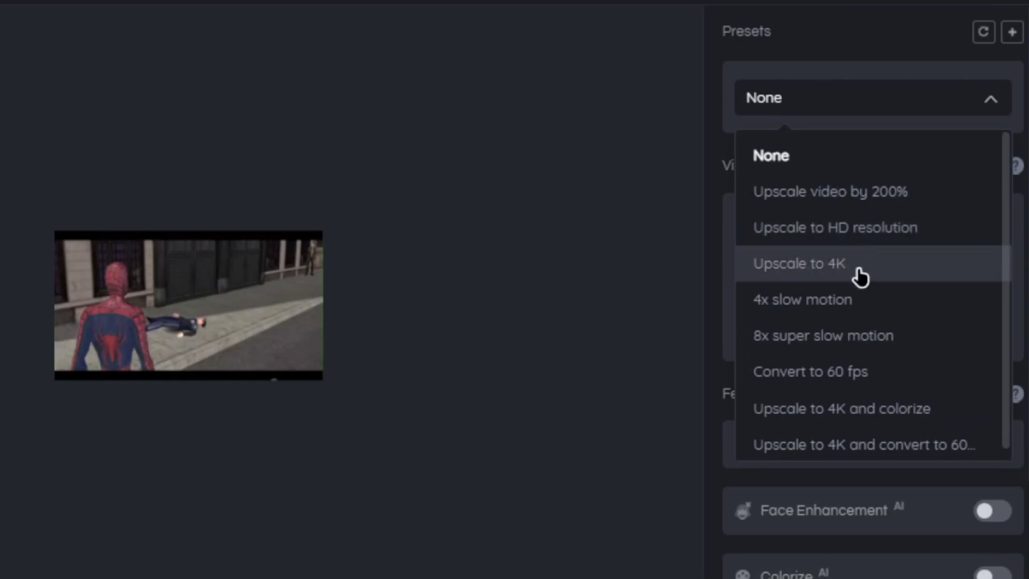
Step: Apply the 'Upscale to 4K and convert to 60 fps' preset, giving 8K at 60 FPS
{"action": "scroll", "coordinate": [826, 295], "scroll_direction": "down", "scroll_amount": 1}
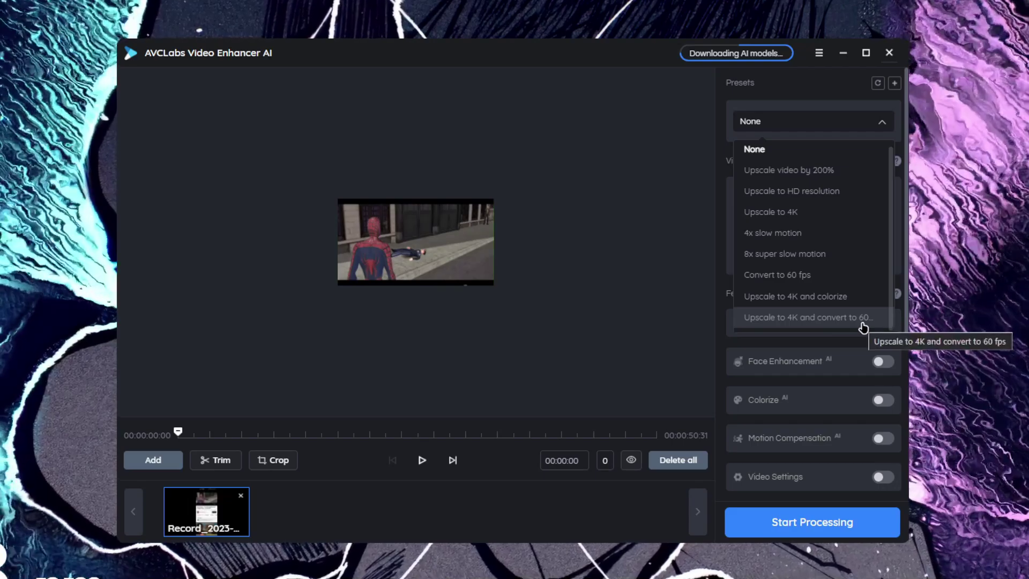
{"action": "left_click", "coordinate": [862, 327]}
{"action": "left_click", "coordinate": [826, 226]}
{"action": "left_click", "coordinate": [840, 418]}
{"action": "left_click", "coordinate": [826, 253]}
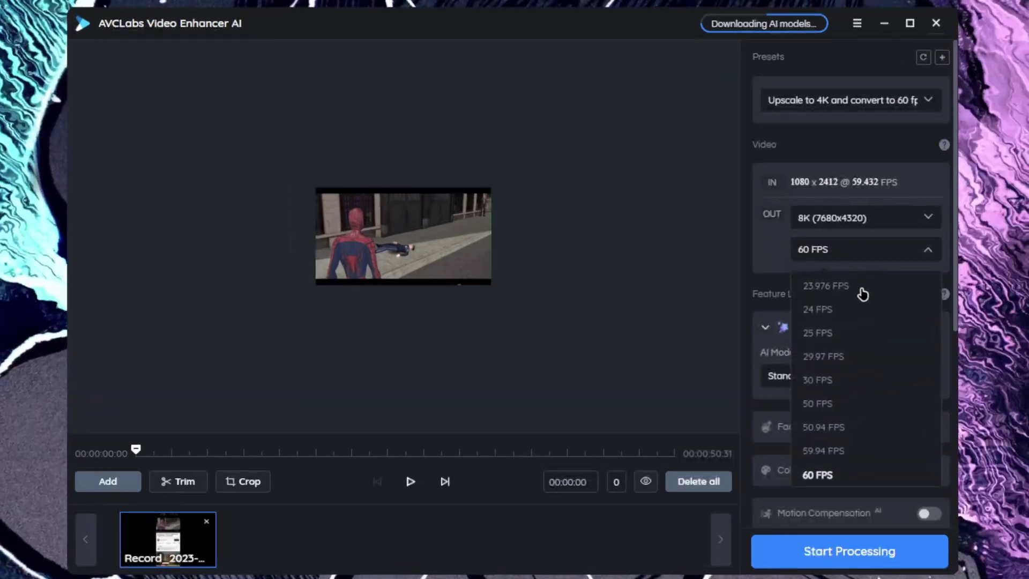
{"action": "scroll", "coordinate": [845, 427], "scroll_direction": "down", "scroll_amount": 2}
Step: Keep 60 FPS and change the output resolution to 4K (3840x2160)
{"action": "left_click", "coordinate": [823, 222]}
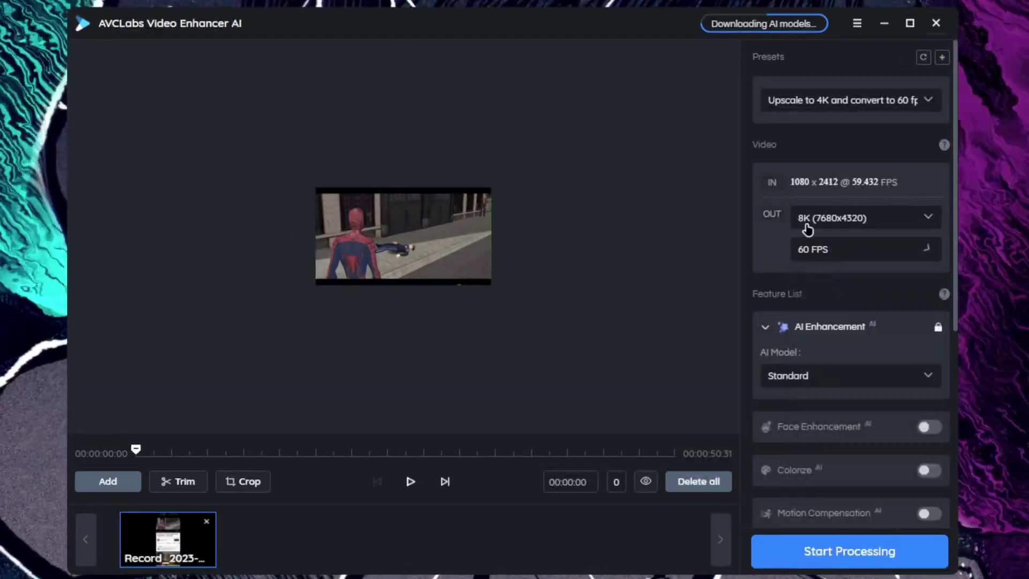
{"action": "left_click", "coordinate": [825, 223]}
{"action": "left_click", "coordinate": [845, 421]}
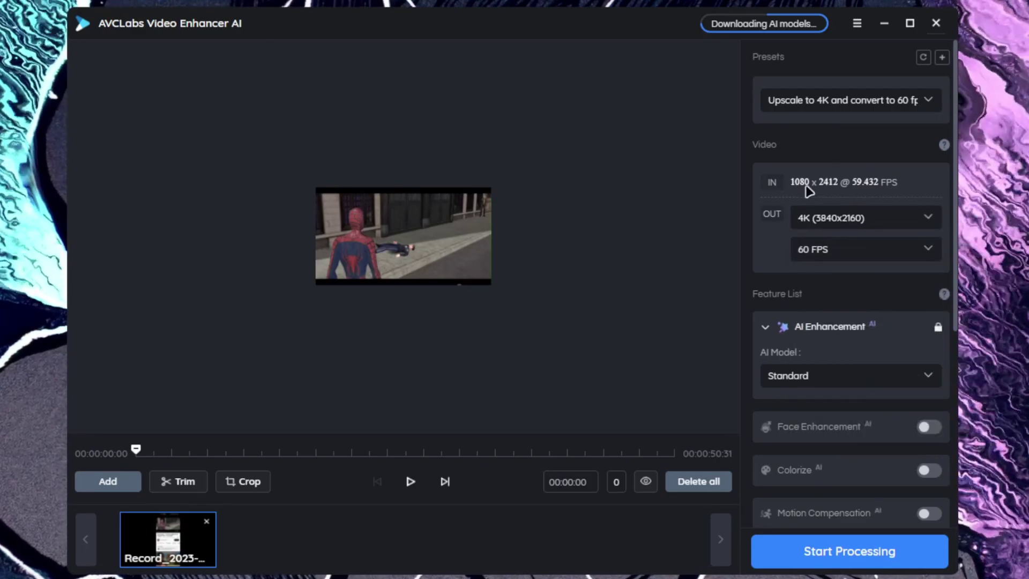
{"action": "scroll", "coordinate": [819, 367], "scroll_direction": "down", "scroll_amount": 3}
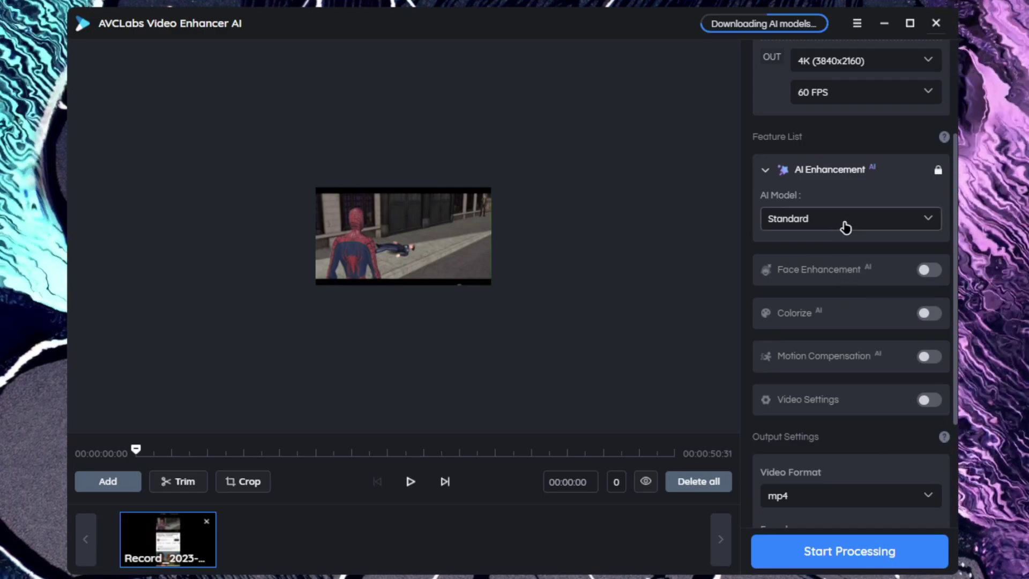
Step: Keep the Standard AI model; enable Face Enhancement and Video Settings (brightness 7, saturation 113, contrast 109)
{"action": "left_click", "coordinate": [845, 225]}
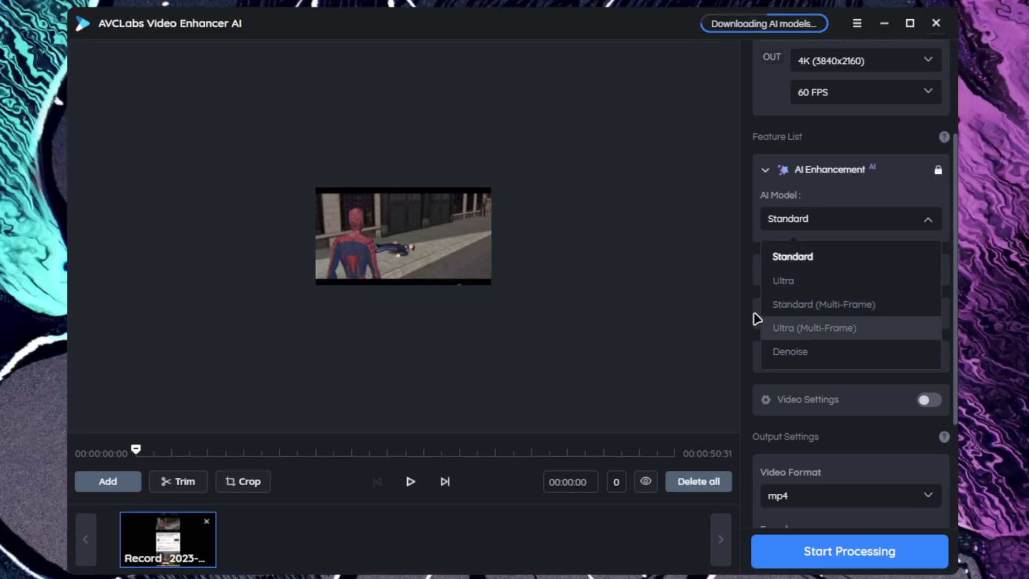
{"action": "left_click", "coordinate": [793, 256]}
{"action": "scroll", "coordinate": [805, 205], "scroll_direction": "down", "scroll_amount": 3}
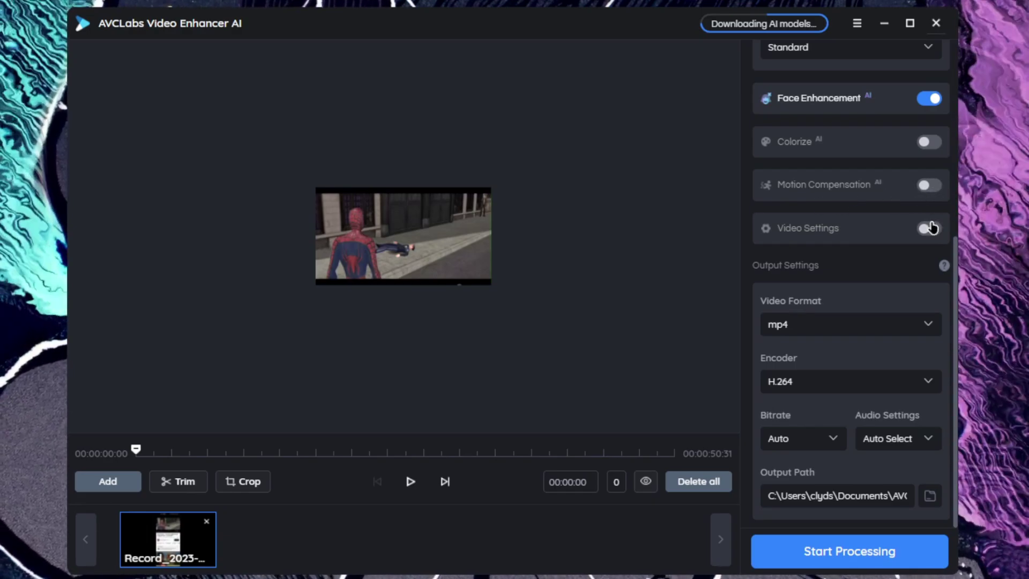
{"action": "left_click", "coordinate": [930, 228]}
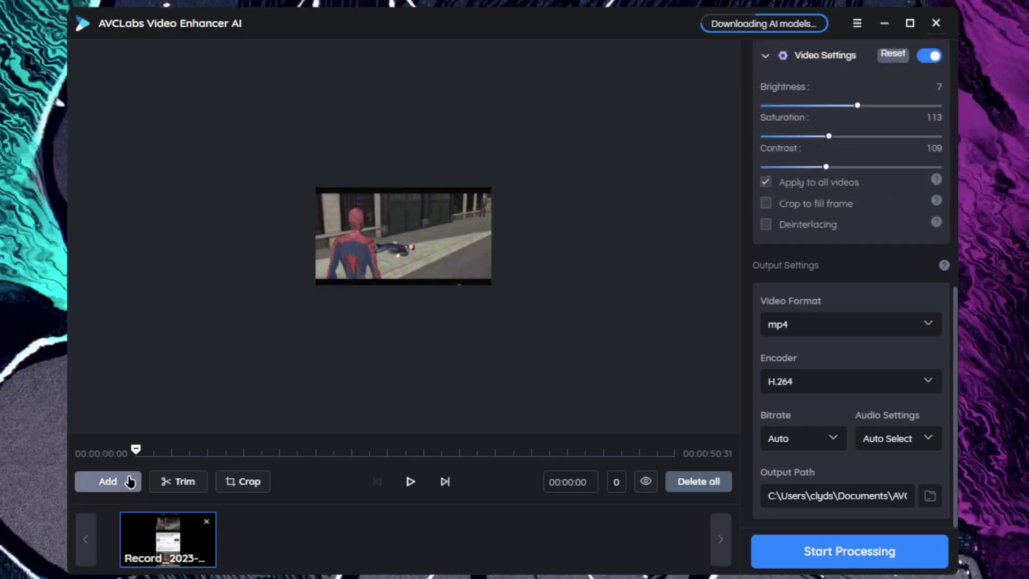
Step: Add a second gameplay video, remove it again, and start processing only the cropped clip
{"action": "left_click", "coordinate": [108, 482]}
{"action": "double_click", "coordinate": [230, 166]}
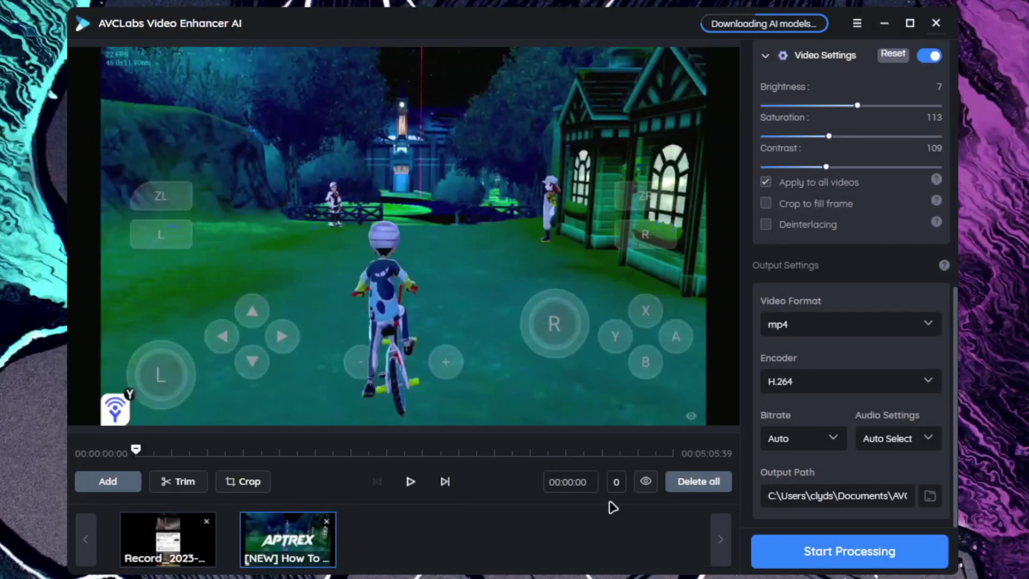
{"action": "left_click", "coordinate": [328, 523]}
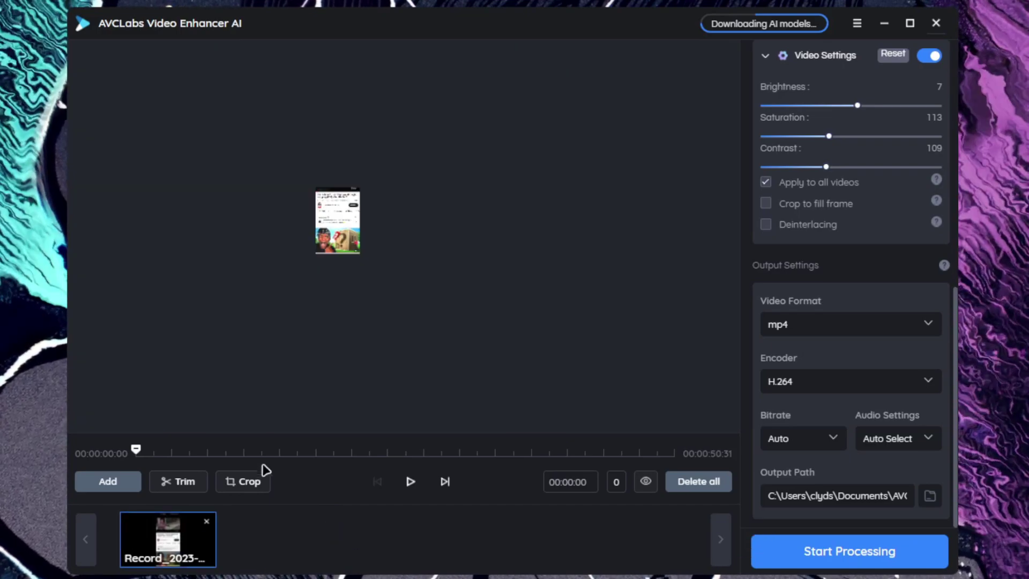
{"action": "left_click", "coordinate": [869, 535]}
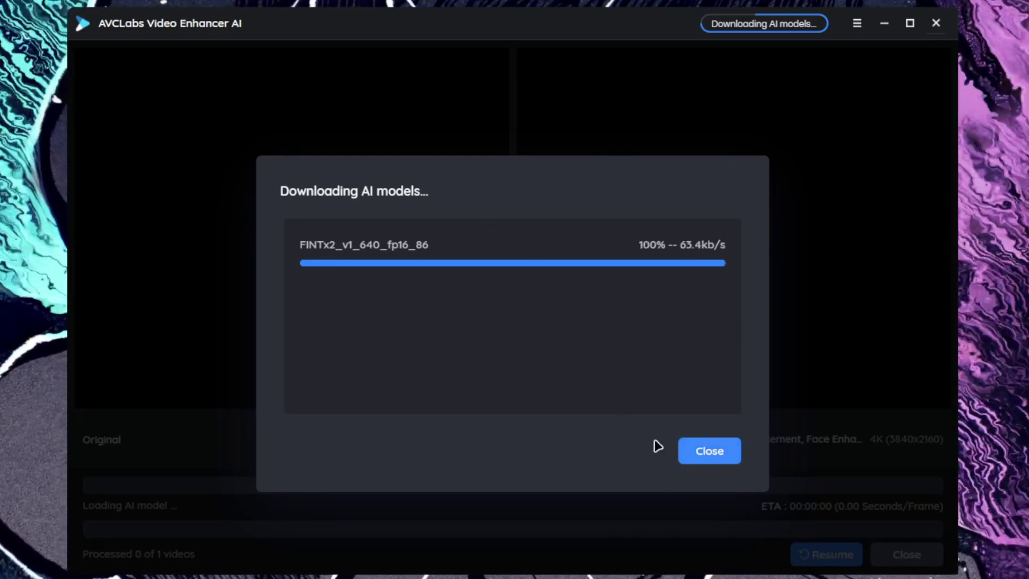
Step: Close the finished AI model download notice so processing runs with side-by-side preview
{"action": "left_click", "coordinate": [697, 452]}
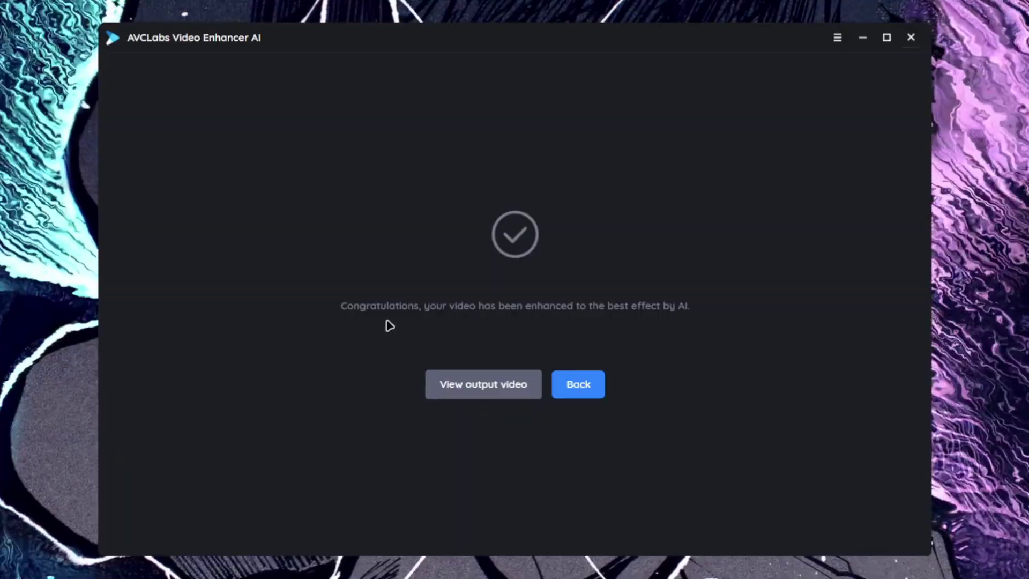
Step: Open the folder holding the enhanced Spider-Man output video via View output video
{"action": "left_click", "coordinate": [485, 396]}
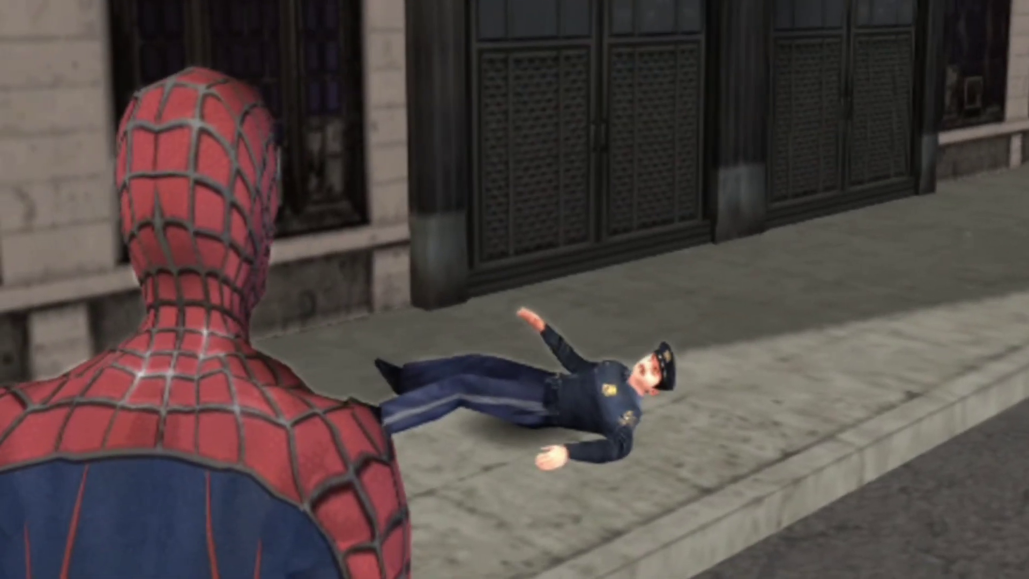